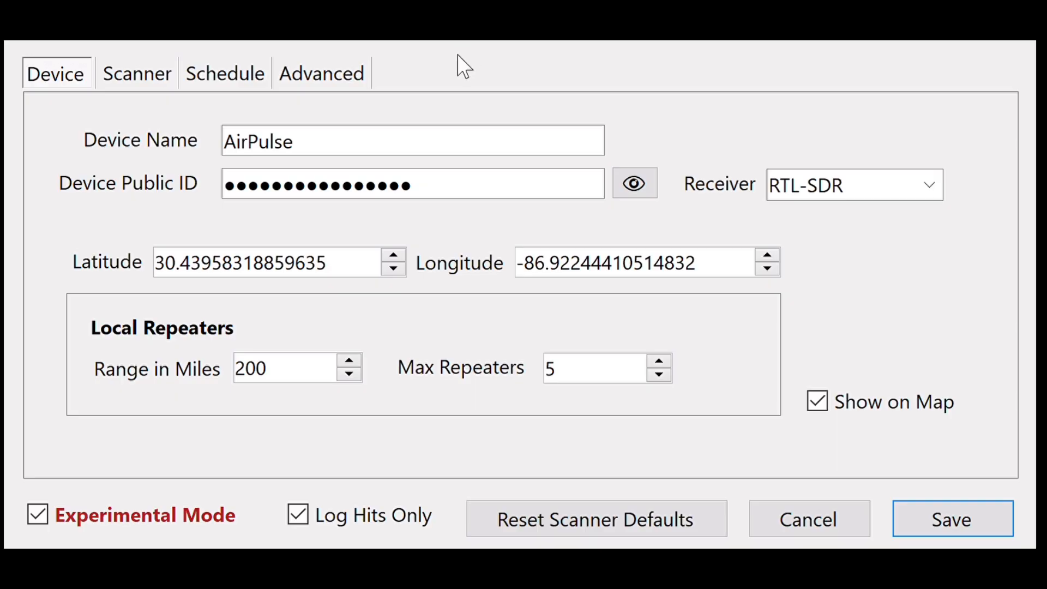
Rename the device with the owner's first name followed by AP
drag(524, 152, 201, 158)
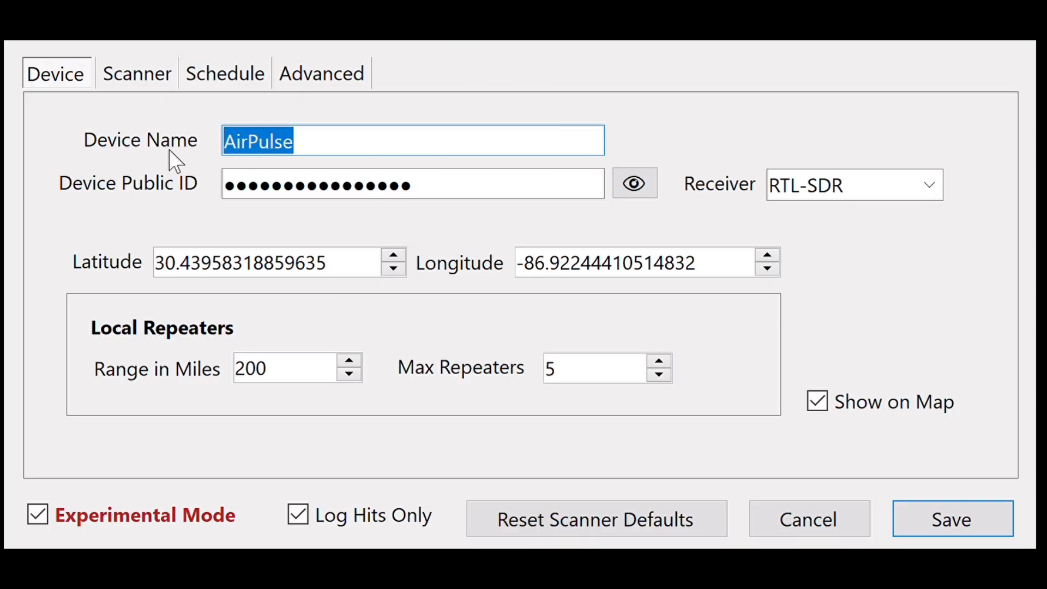
text(Mi)
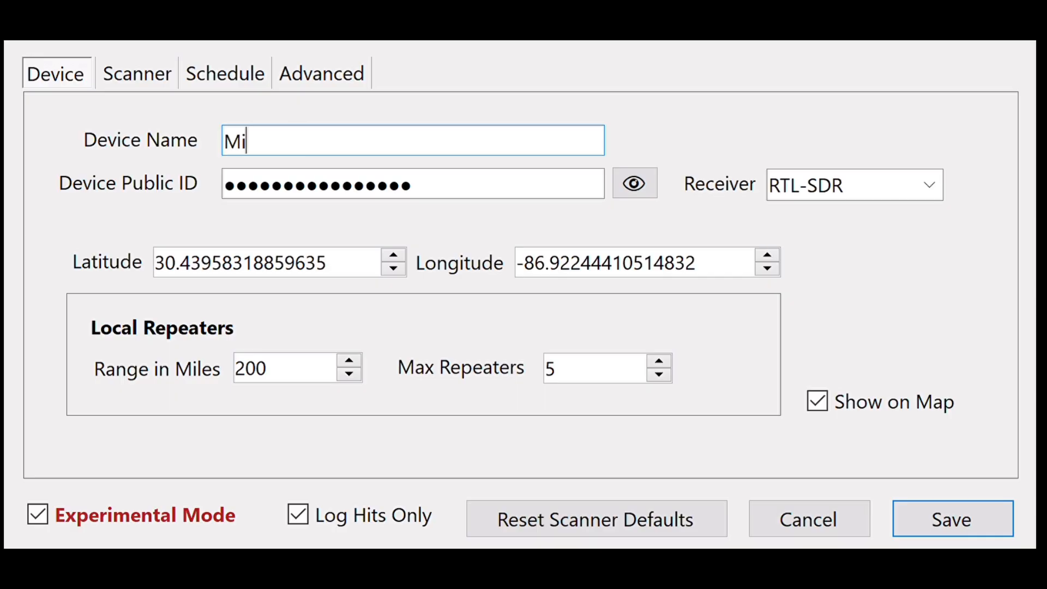
text(kes AP)
Toggle Show on Map off and on repeatedly, leaving it enabled
click(913, 408)
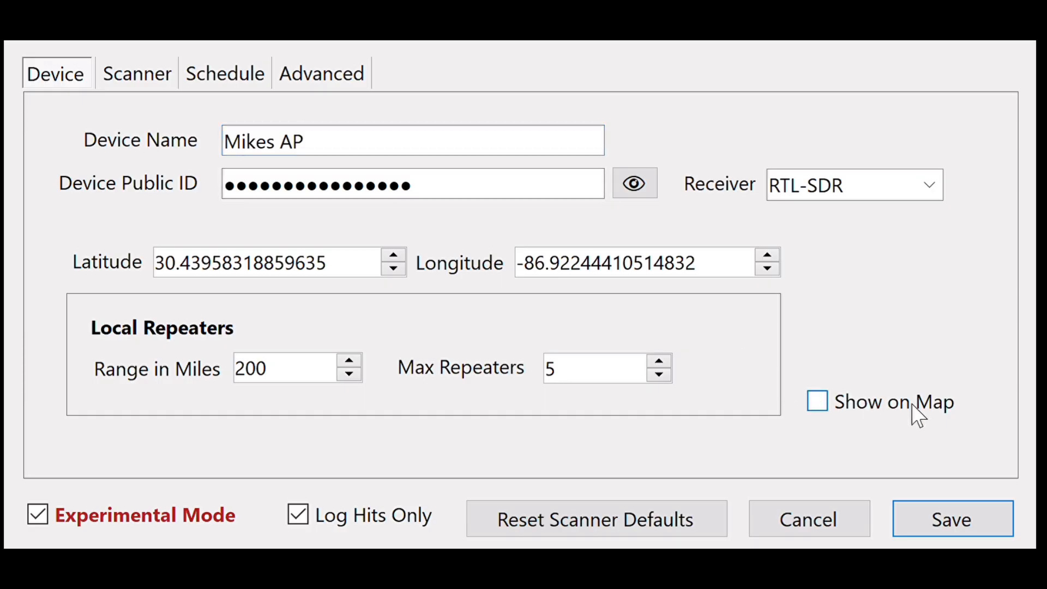
click(912, 407)
click(894, 410)
click(921, 410)
click(906, 410)
click(916, 411)
click(917, 411)
click(924, 404)
Examine the device's latitude, longitude and receiver settings
click(366, 271)
click(717, 273)
click(365, 277)
click(923, 197)
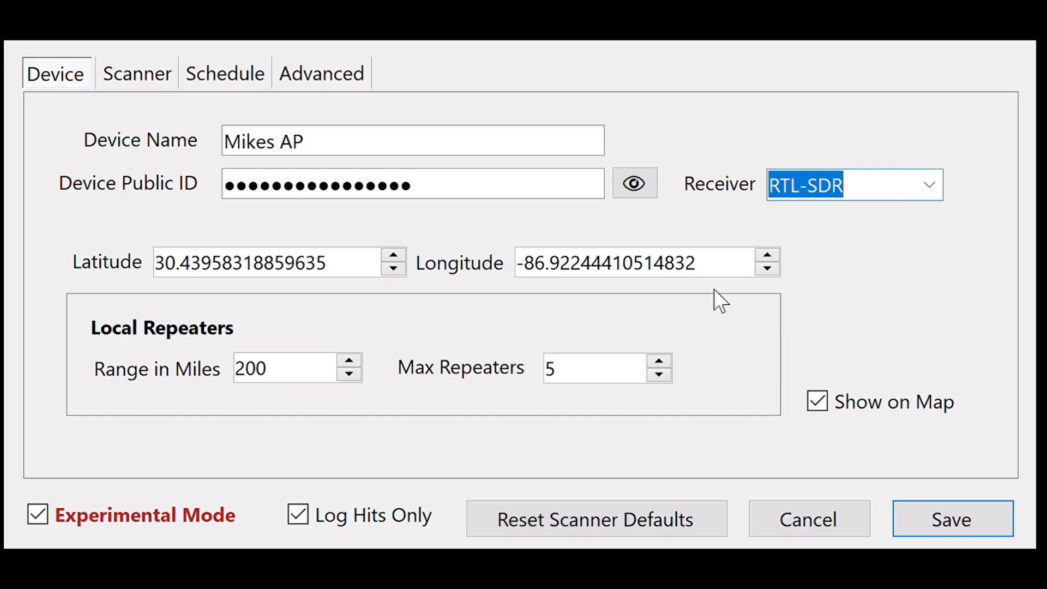
Set the maximum number of local repeaters to 60 and replace that value with 80
click(318, 377)
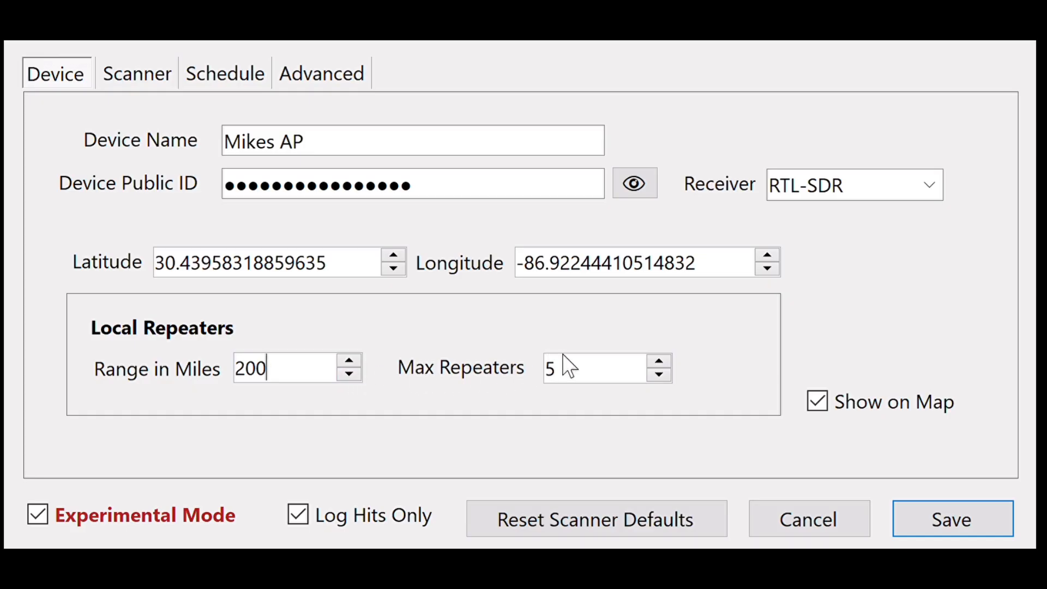
drag(579, 379, 496, 382)
text(60)
drag(591, 390, 539, 391)
text(80)
In the scanner timing settings, check the Settle Delay and set the Read Duration to 50 ms
click(155, 76)
click(435, 184)
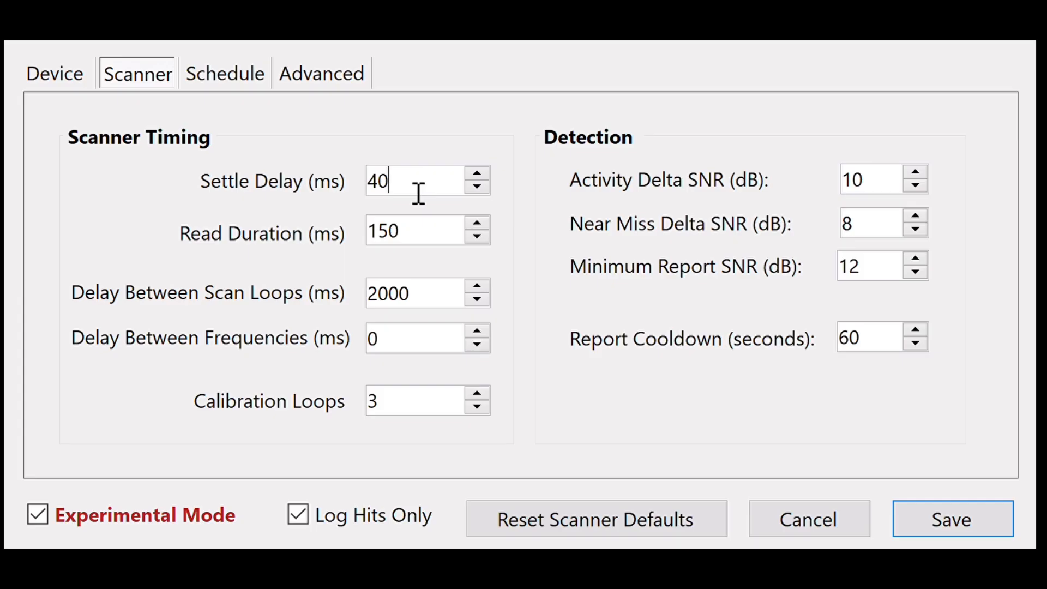
drag(419, 194, 376, 179)
click(401, 186)
double_click(382, 195)
click(421, 243)
double_click(385, 249)
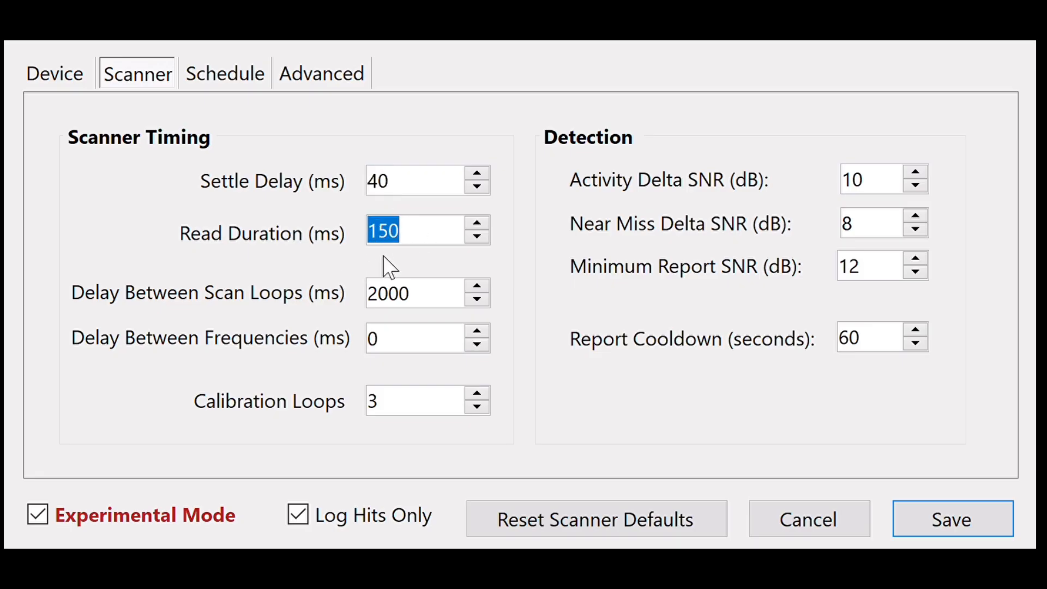
click(431, 192)
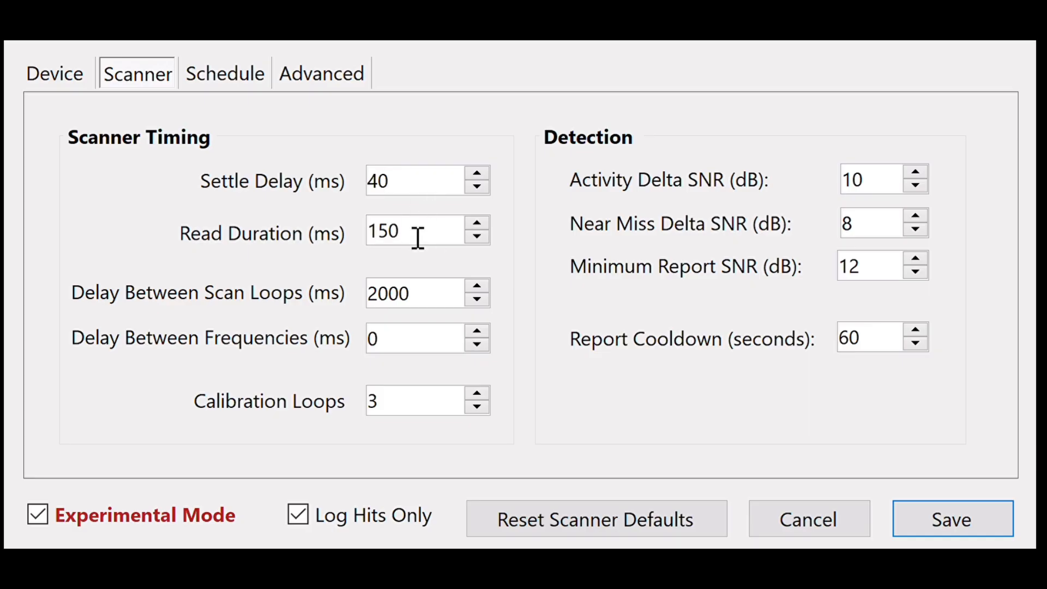
drag(417, 238, 369, 279)
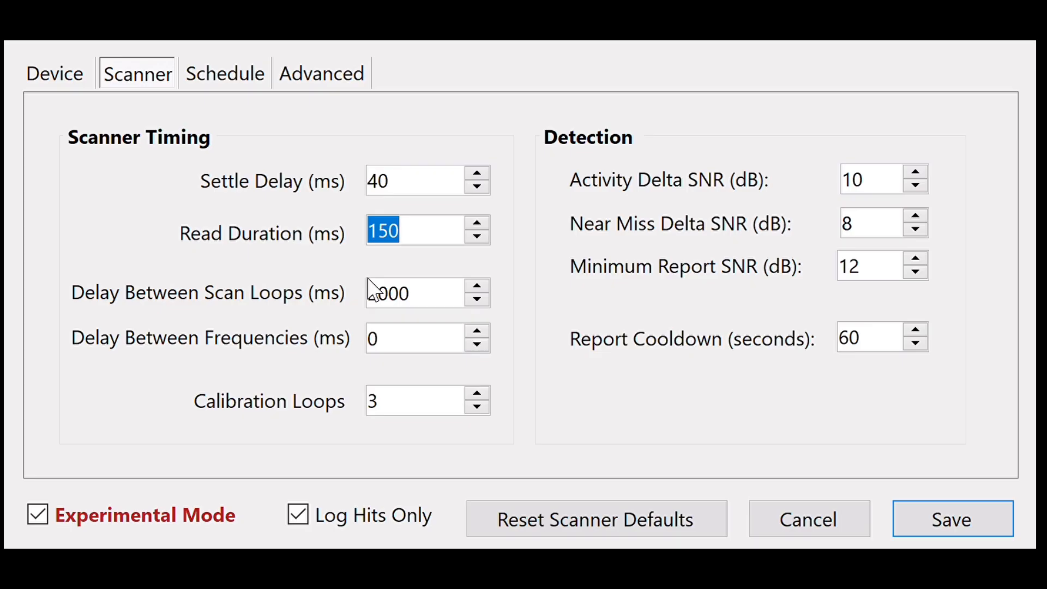
text(50)
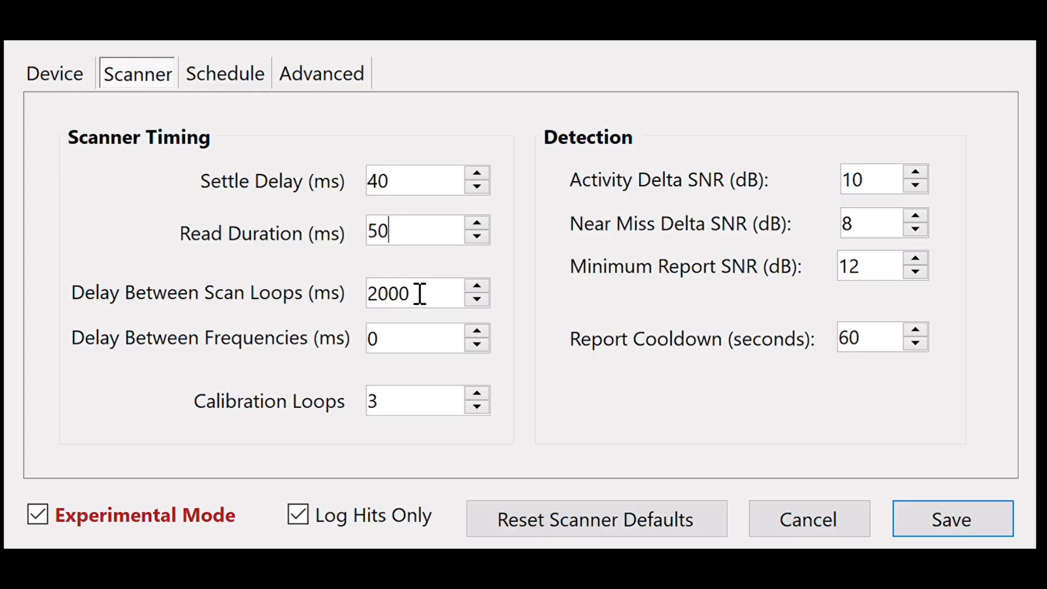
Restore the scanner settings, including the Read Duration, to their defaults
drag(423, 238, 362, 231)
click(404, 240)
click(535, 525)
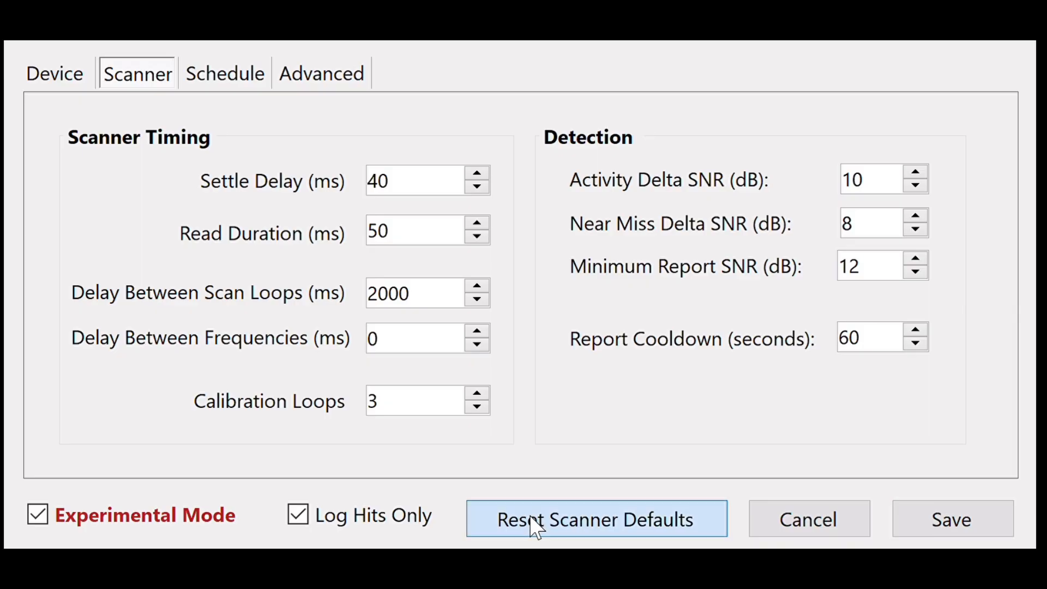
double_click(421, 235)
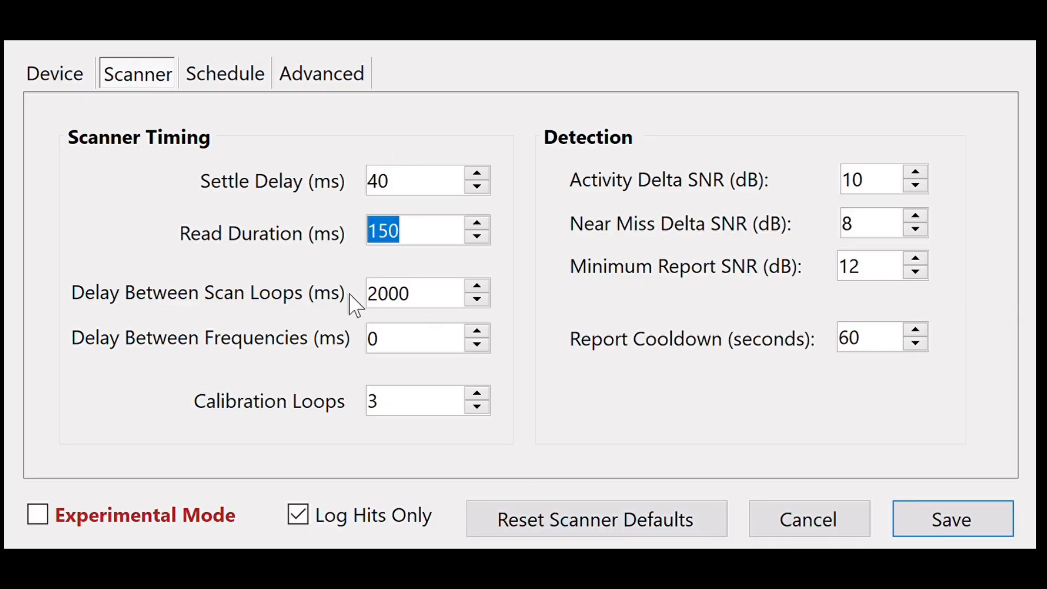
click(634, 529)
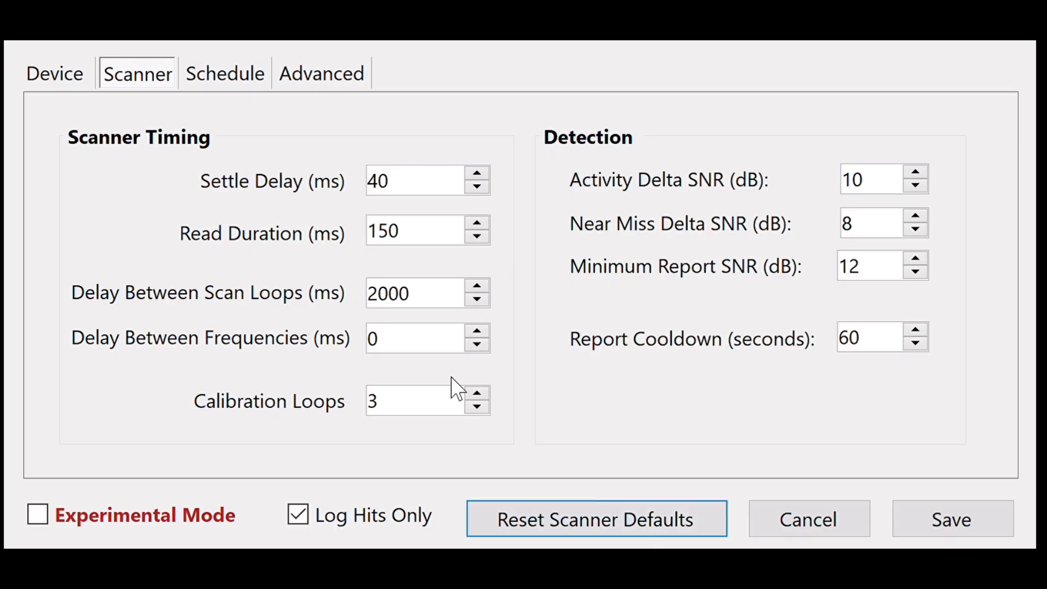
Examine the delay between scan loops and the delay between frequencies in the scanner timing settings
double_click(385, 294)
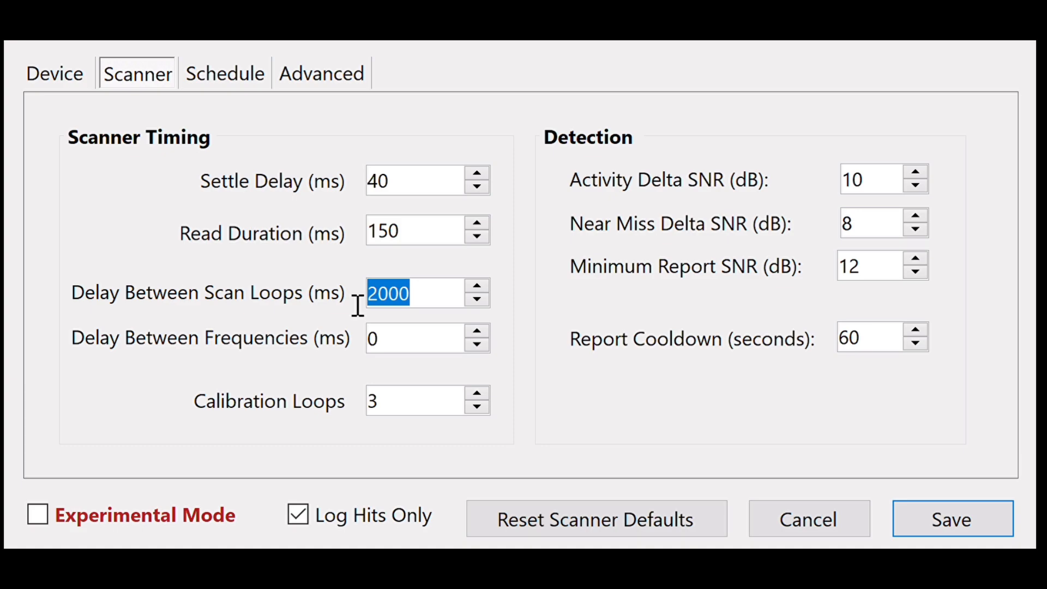
click(427, 305)
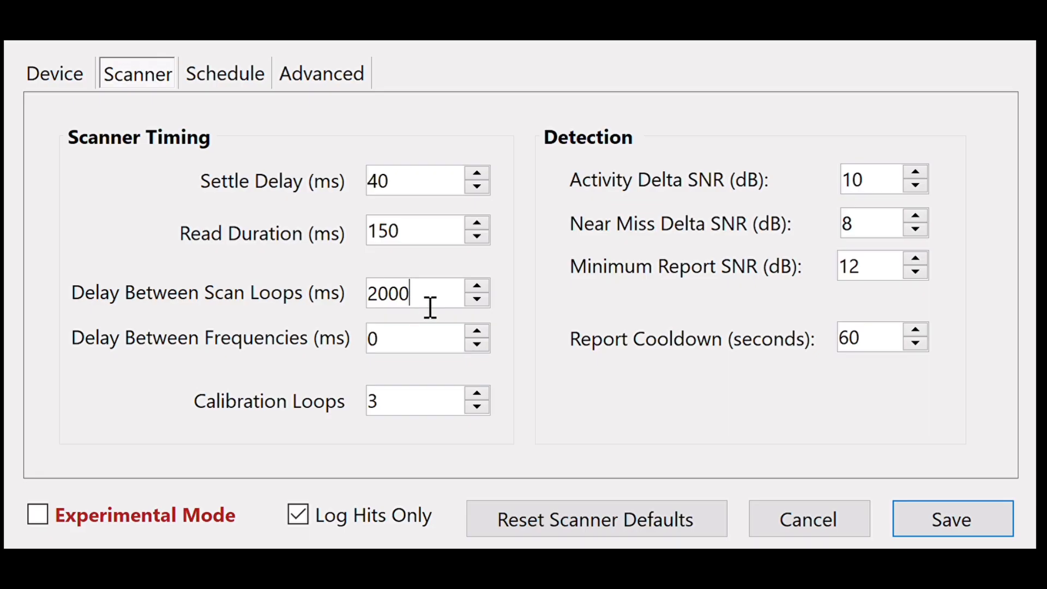
drag(430, 306, 358, 299)
drag(436, 304, 351, 306)
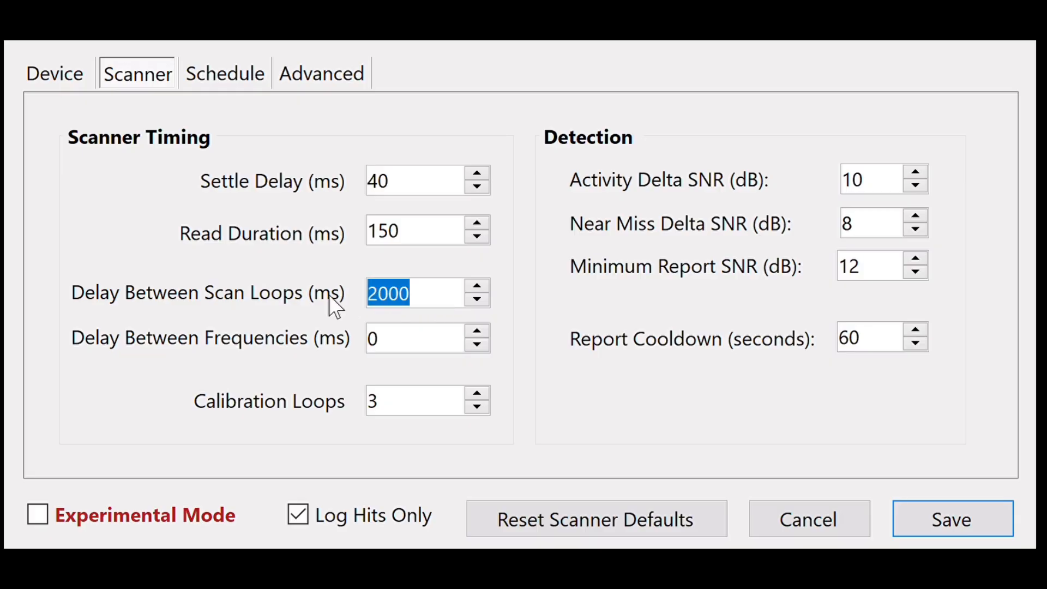
drag(464, 304, 381, 311)
click(413, 350)
double_click(413, 351)
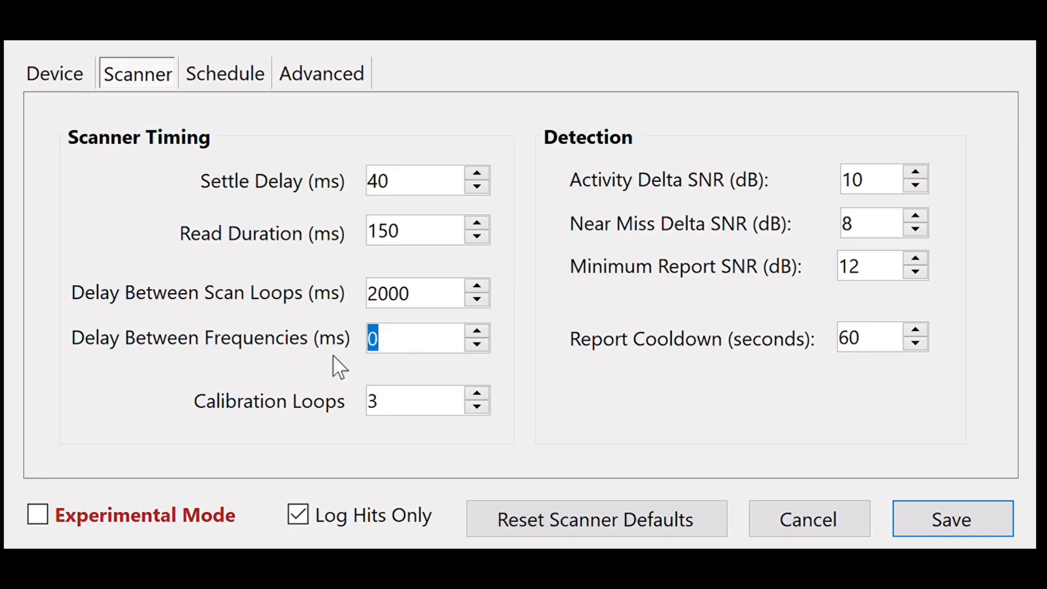
Step the Calibration Loops value up and down, leaving it at 3
click(476, 389)
click(476, 390)
click(476, 407)
click(476, 407)
click(477, 406)
click(477, 407)
click(477, 393)
click(477, 392)
Examine the Minimum Report SNR threshold in the detection settings
drag(891, 280, 818, 285)
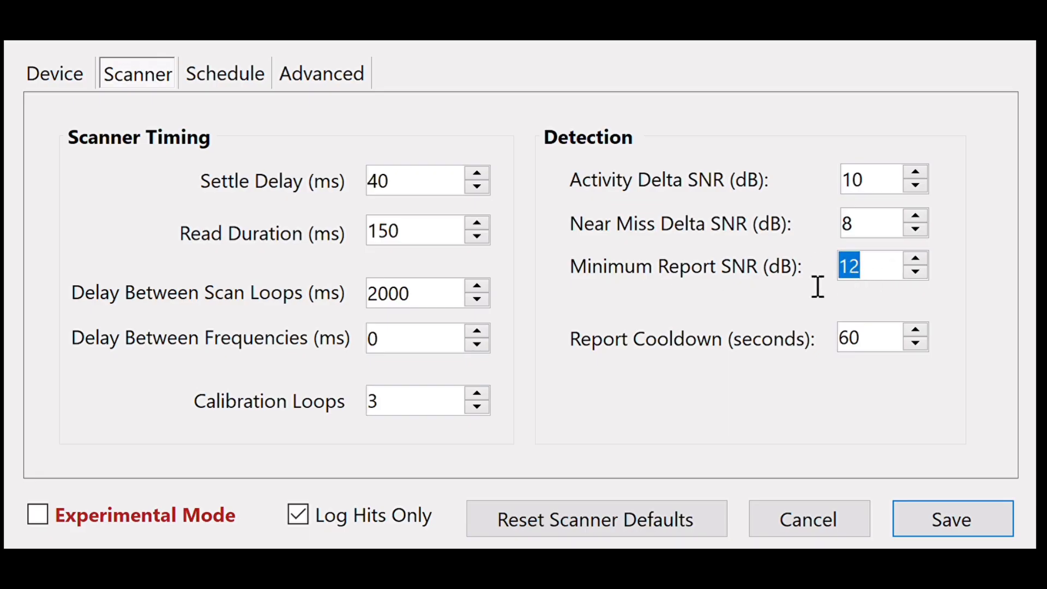
click(887, 282)
drag(889, 280, 835, 280)
click(885, 281)
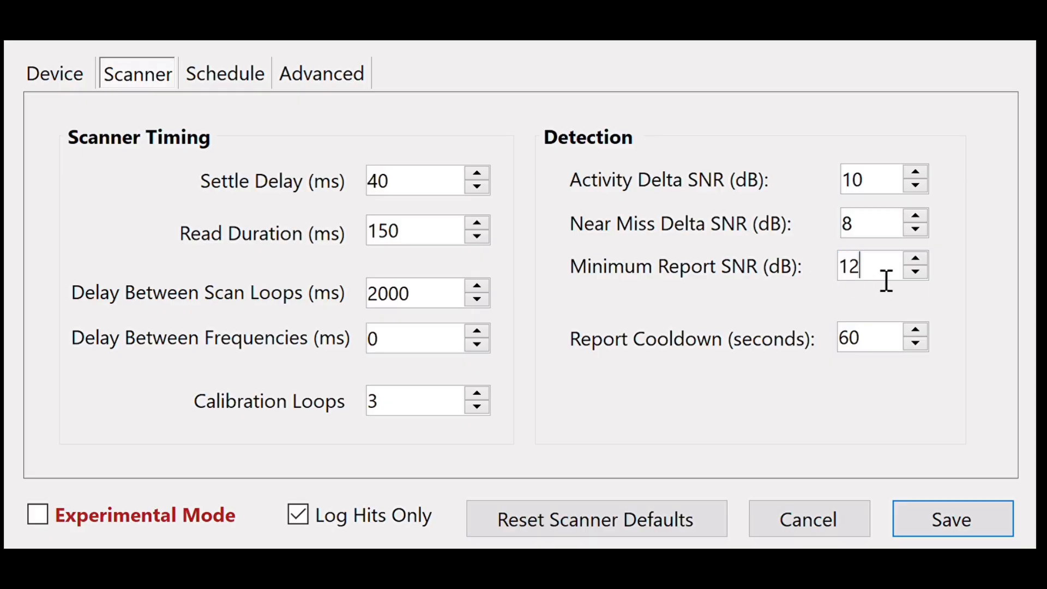
drag(885, 280, 800, 280)
click(891, 278)
double_click(891, 278)
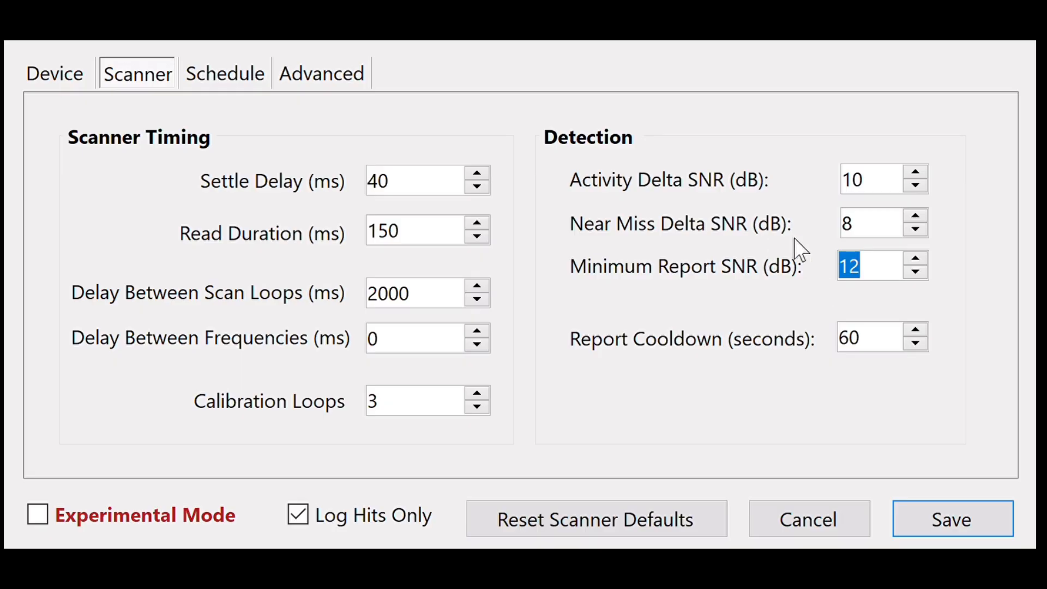
click(876, 275)
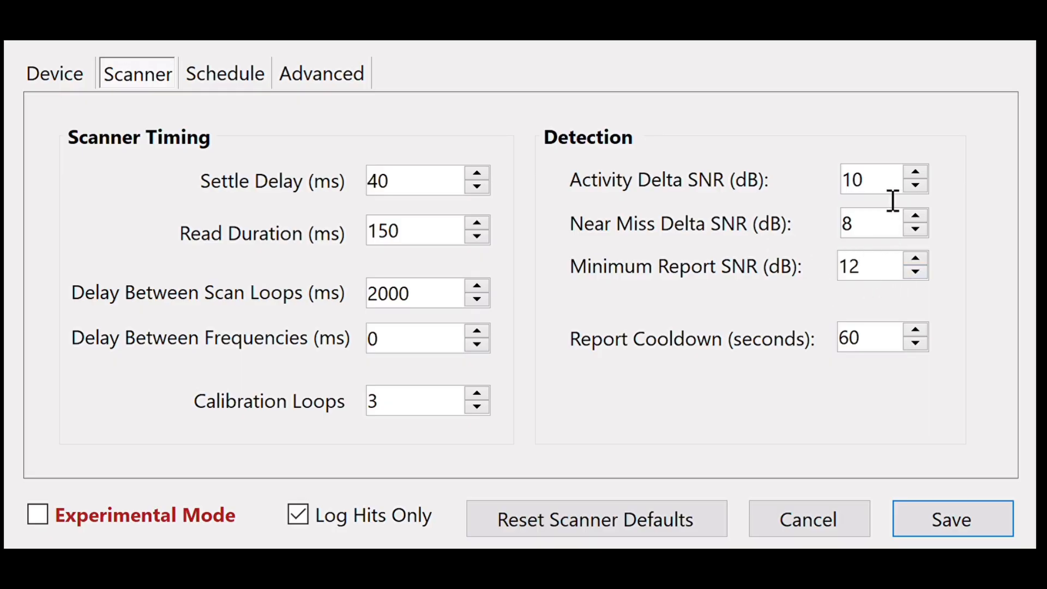
Compare the Activity Delta, Near Miss Delta and Minimum Report SNR thresholds, and check the Report Cooldown
drag(893, 197, 840, 199)
click(881, 198)
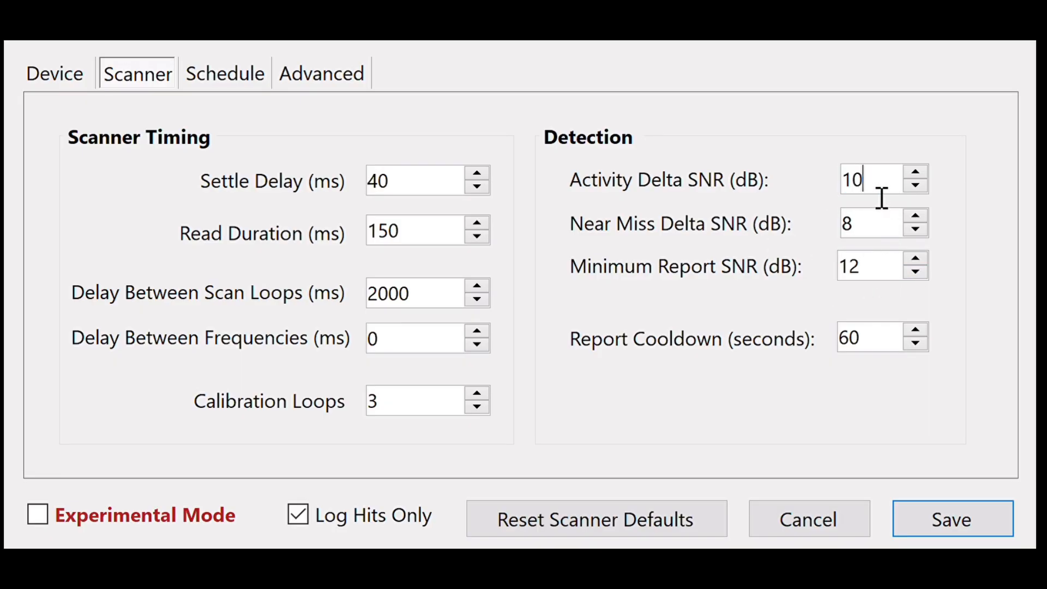
click(886, 269)
click(873, 200)
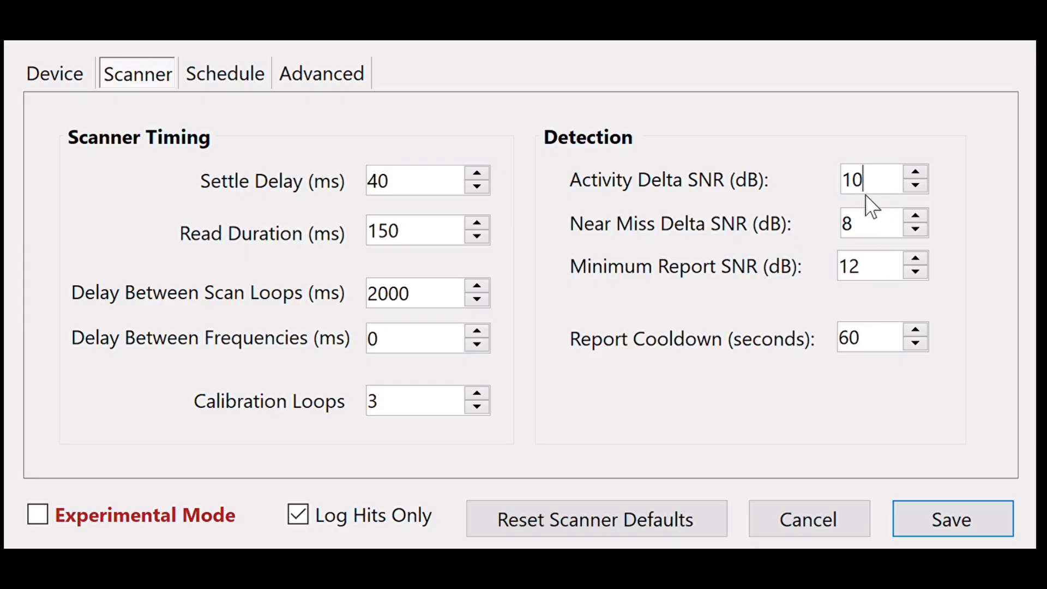
click(872, 279)
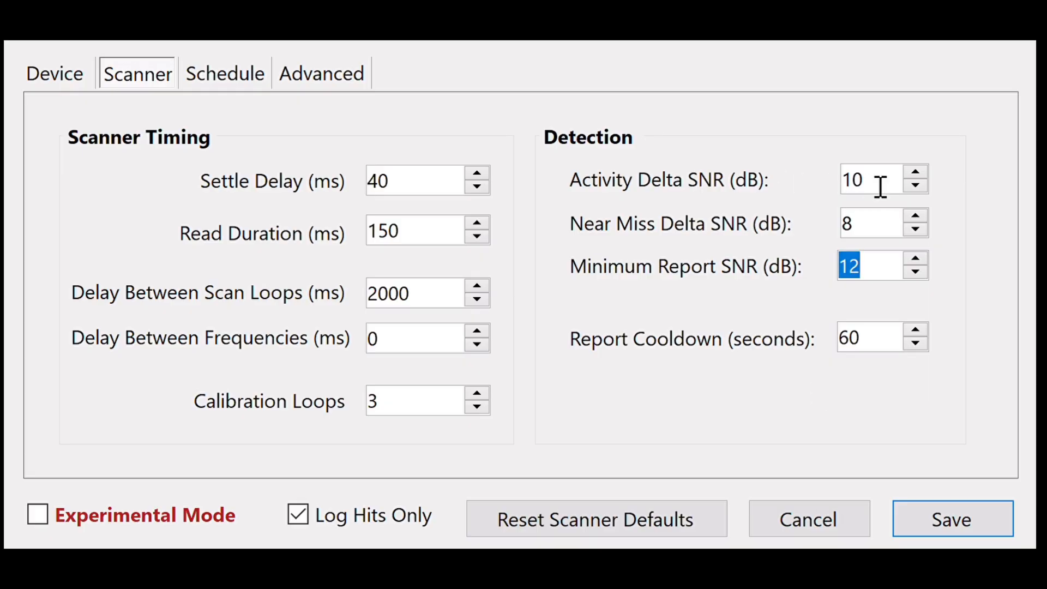
double_click(880, 186)
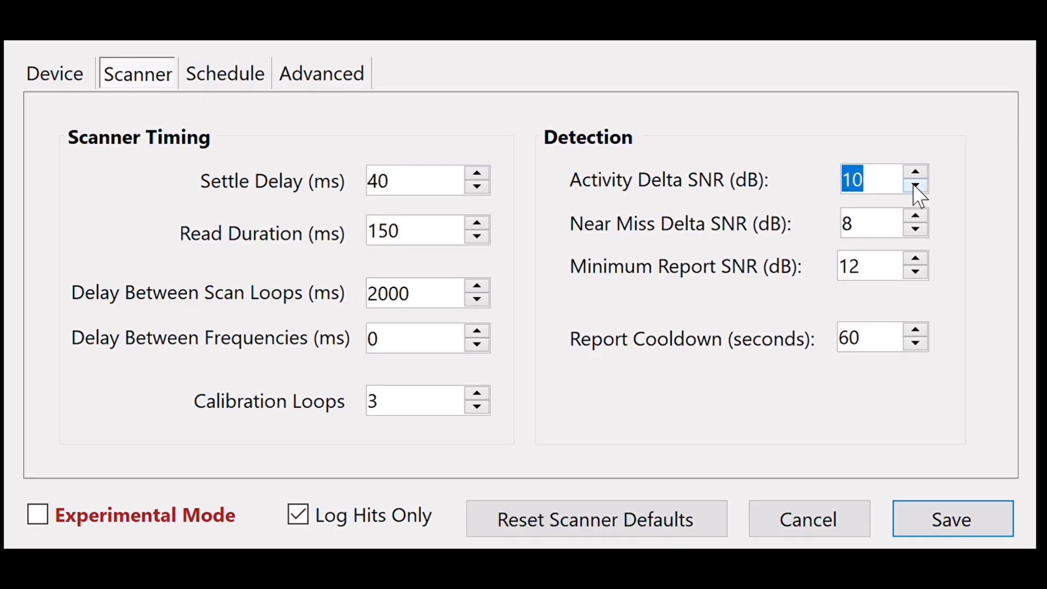
click(886, 199)
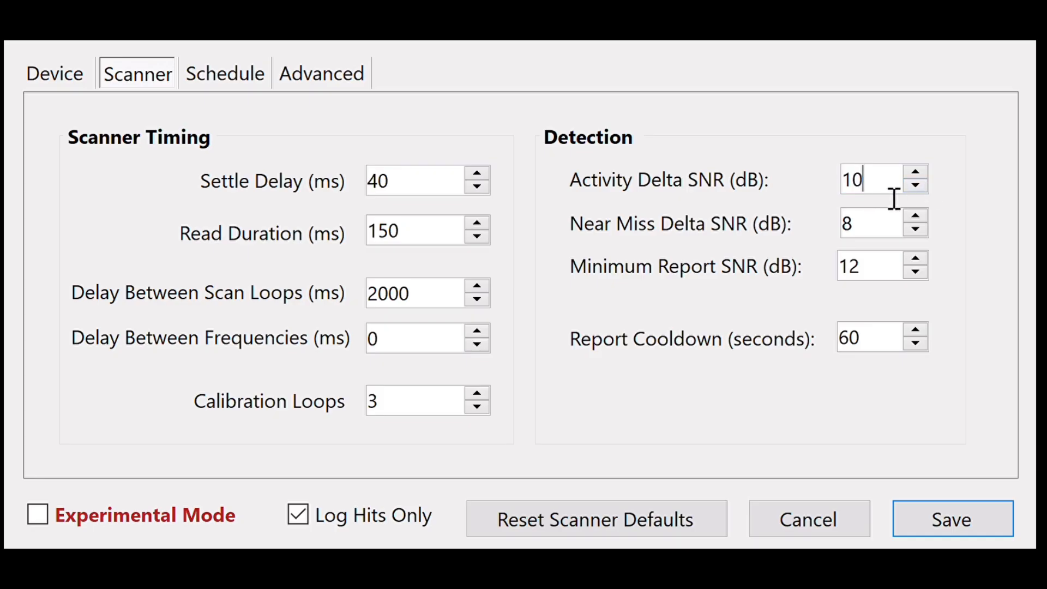
drag(879, 191, 838, 198)
click(885, 275)
drag(882, 237, 853, 240)
key(Tab)
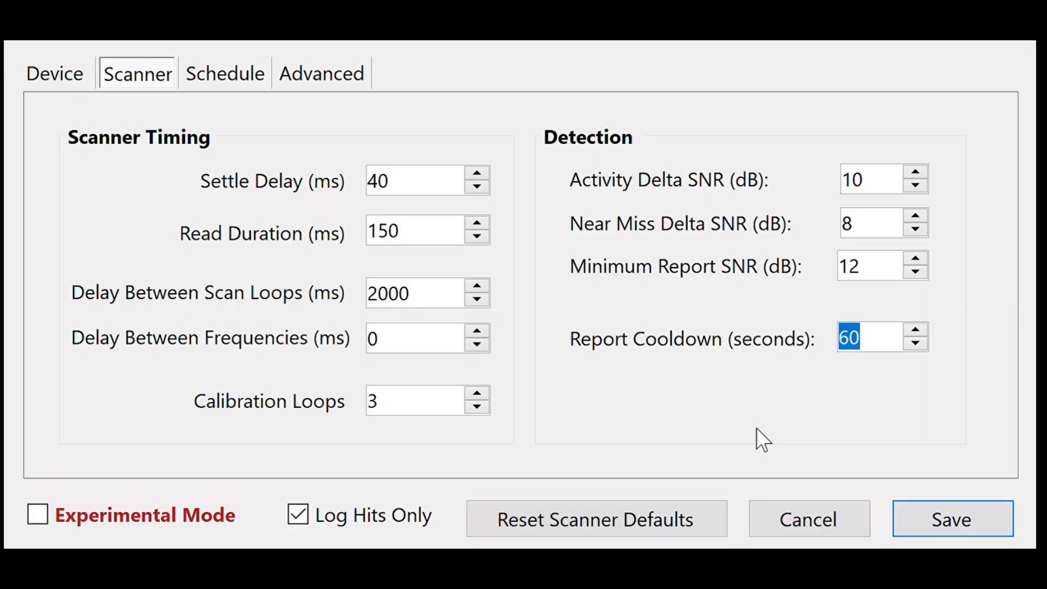
In the schedule settings, toggle Only scan during these hours off and back on
click(225, 74)
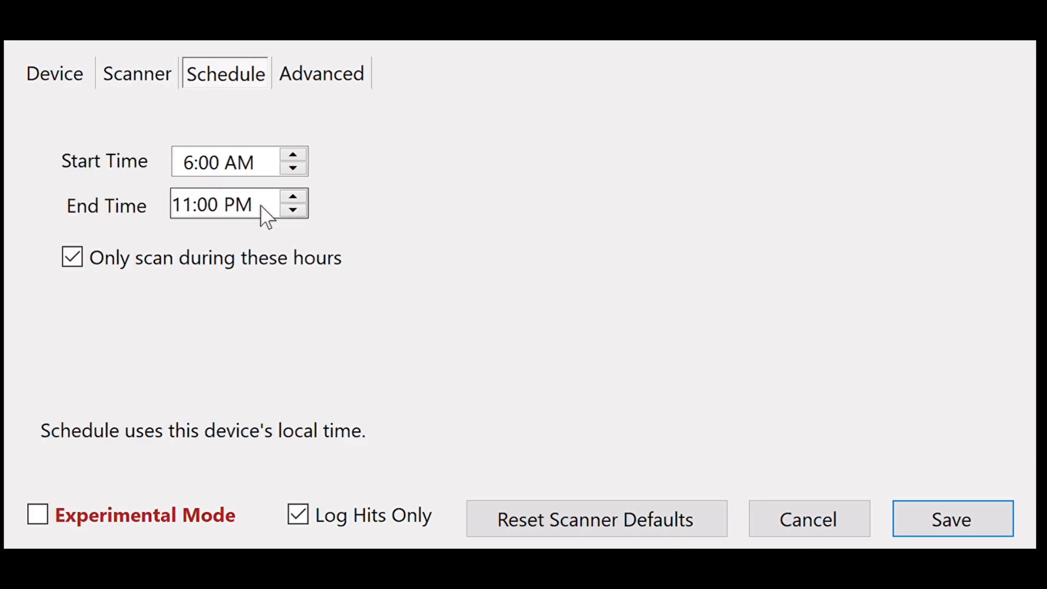
click(218, 262)
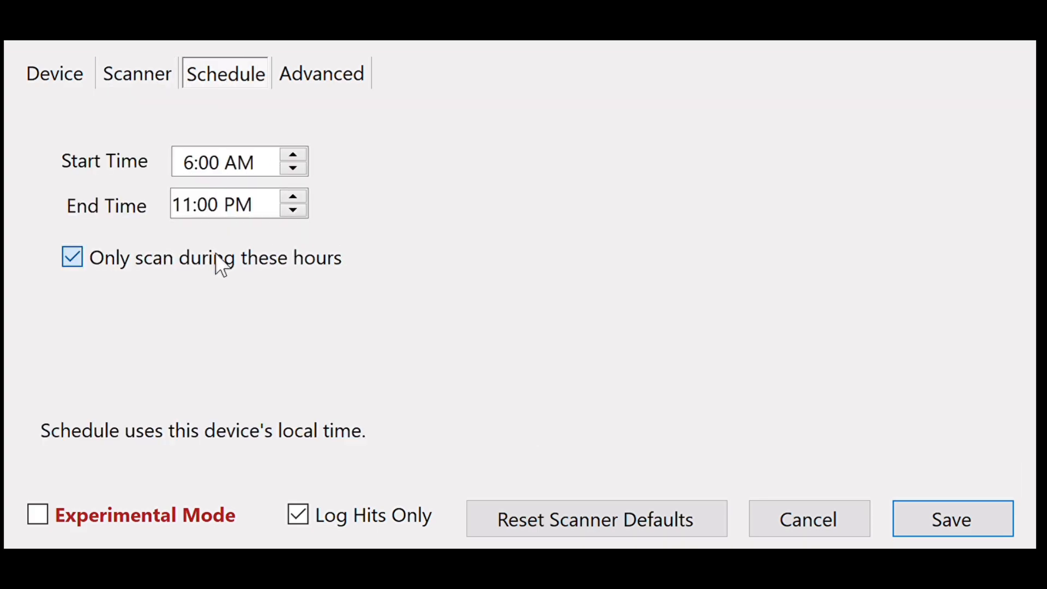
click(254, 265)
Examine the benchmark signal and frequency, manual gain and sample rate in the advanced settings
click(348, 82)
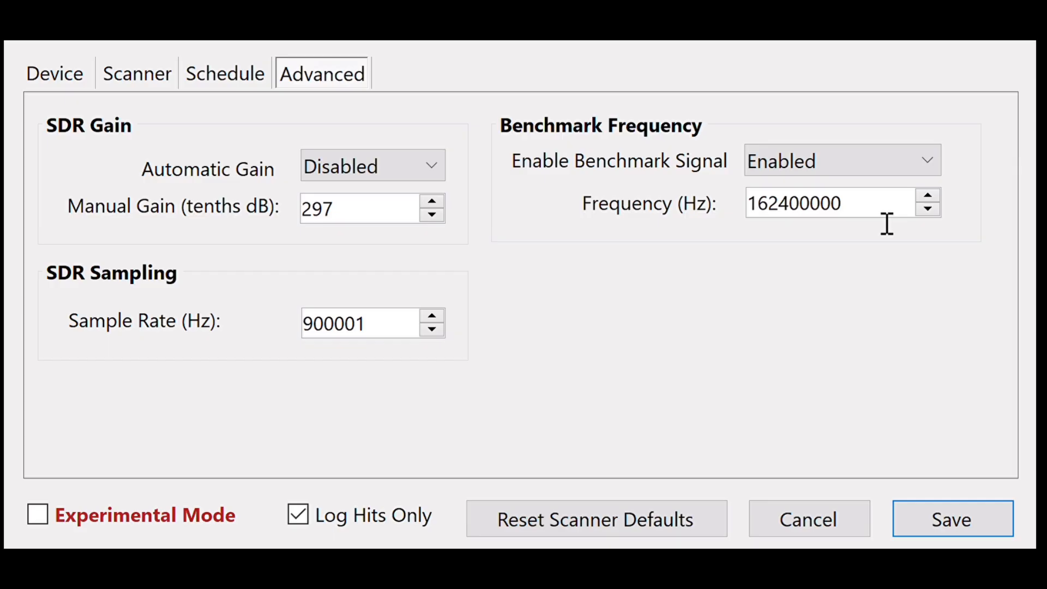
click(937, 167)
click(779, 206)
click(326, 223)
drag(397, 345, 320, 343)
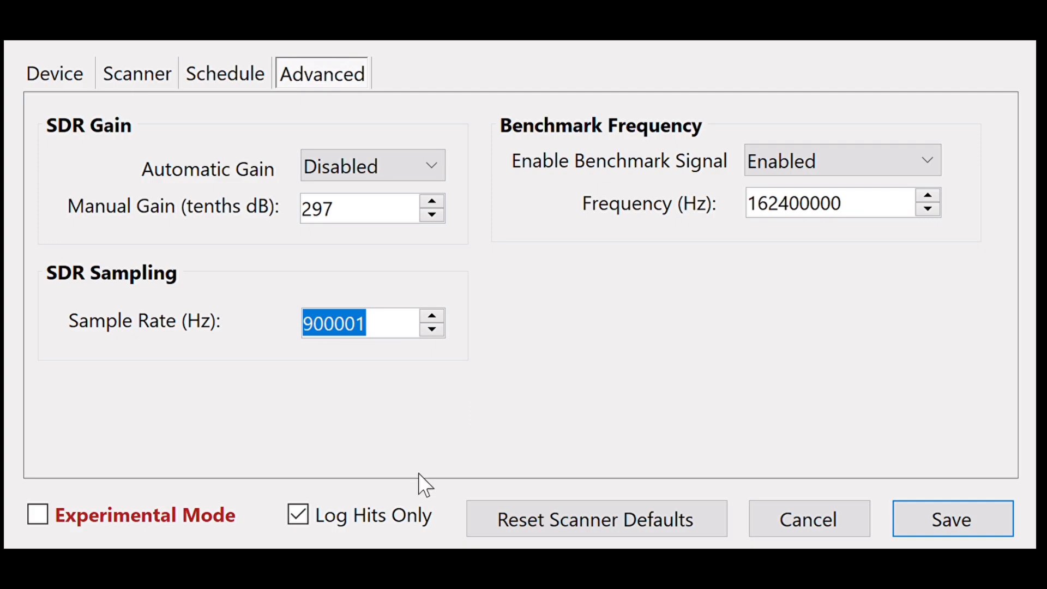
Return to the scanner settings, enable Experimental Mode and set the Minimum Report SNR to 2 dB
click(241, 75)
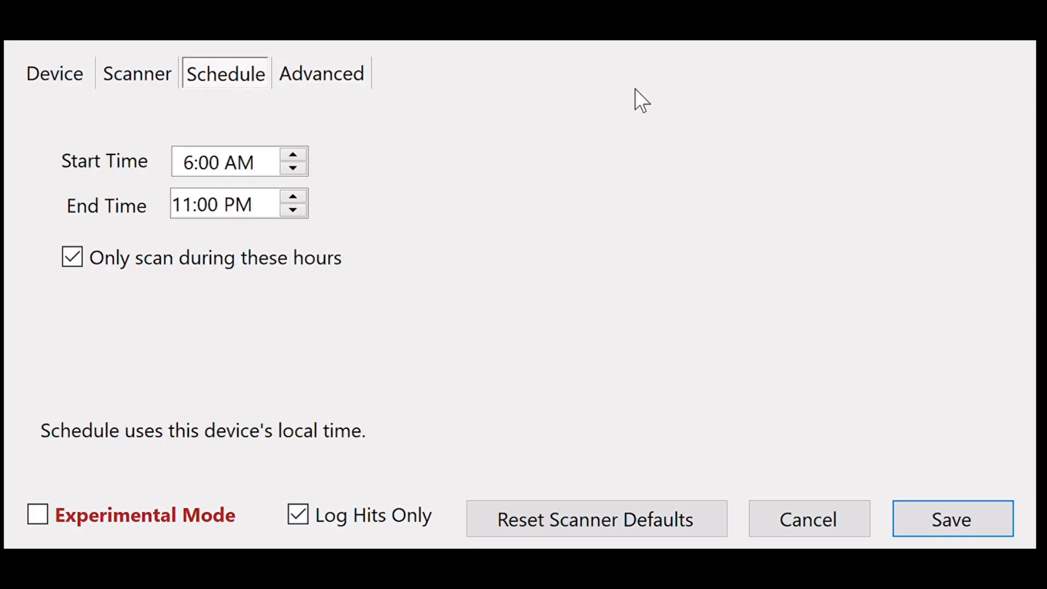
click(129, 77)
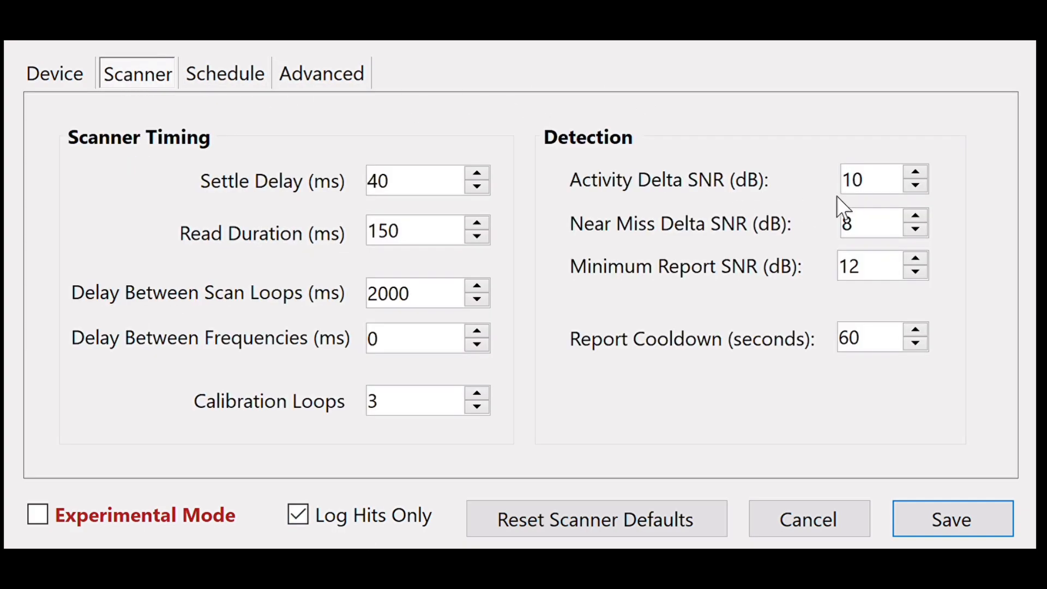
click(875, 273)
click(206, 518)
drag(871, 285, 823, 271)
text(2)
Set the Activity Delta SNR to 4 dB and the Near Miss Delta SNR to 3 dB
drag(879, 186, 846, 198)
text(4)
drag(873, 233, 813, 229)
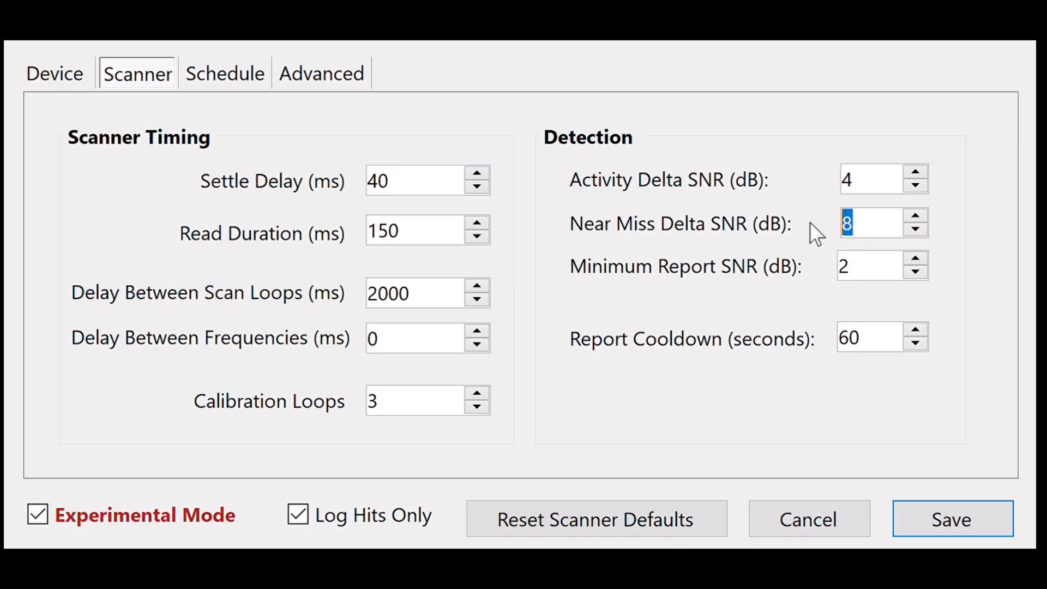
text(3)
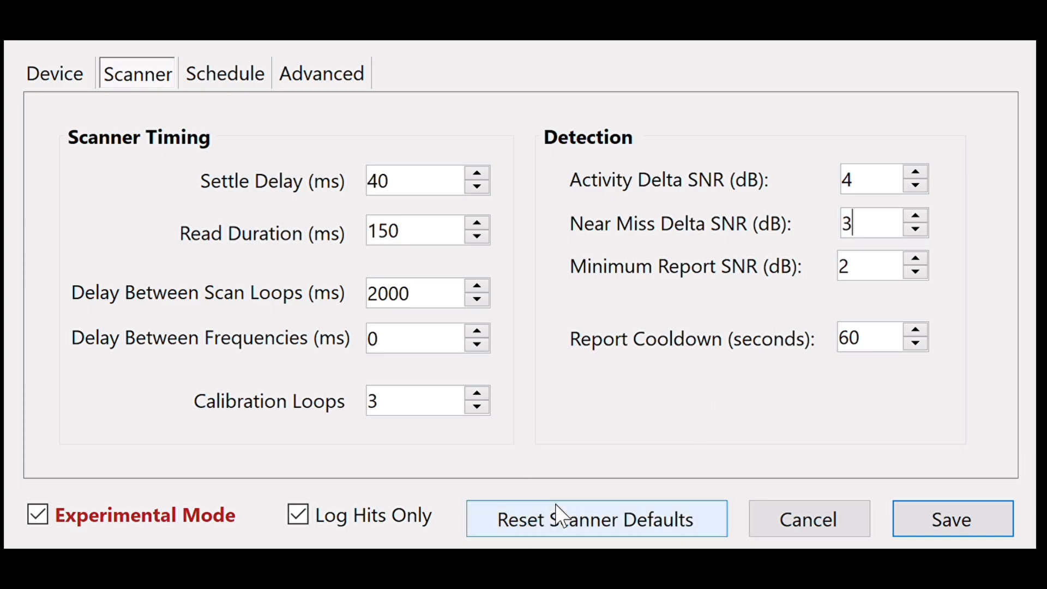
Reset the scanner settings to their defaults and return to the device settings
click(557, 518)
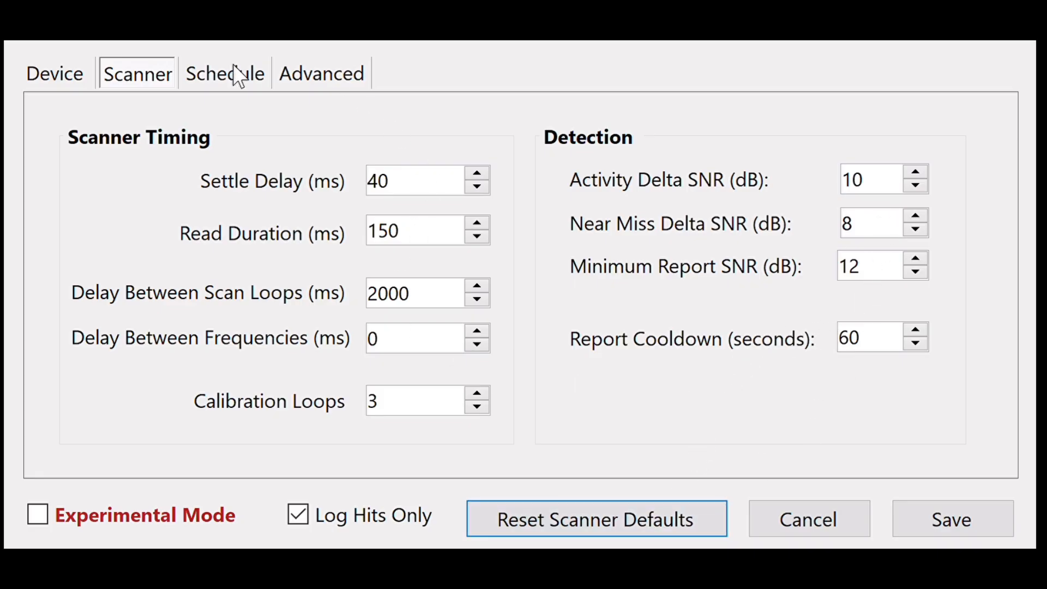
click(71, 79)
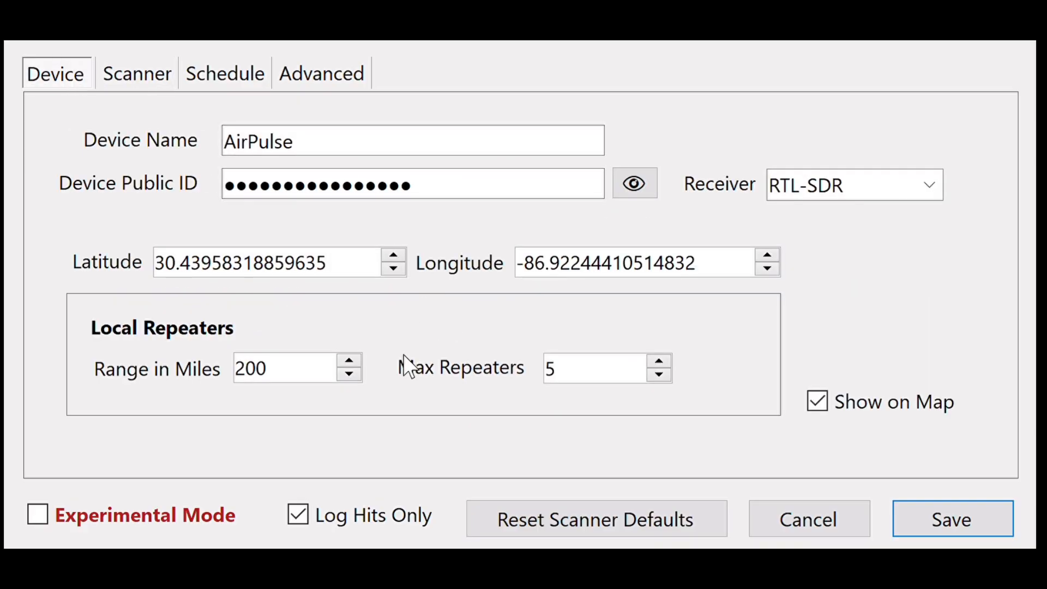
Toggle Log Hits Only off and back on, and reset the scanner defaults once more
click(368, 522)
click(380, 519)
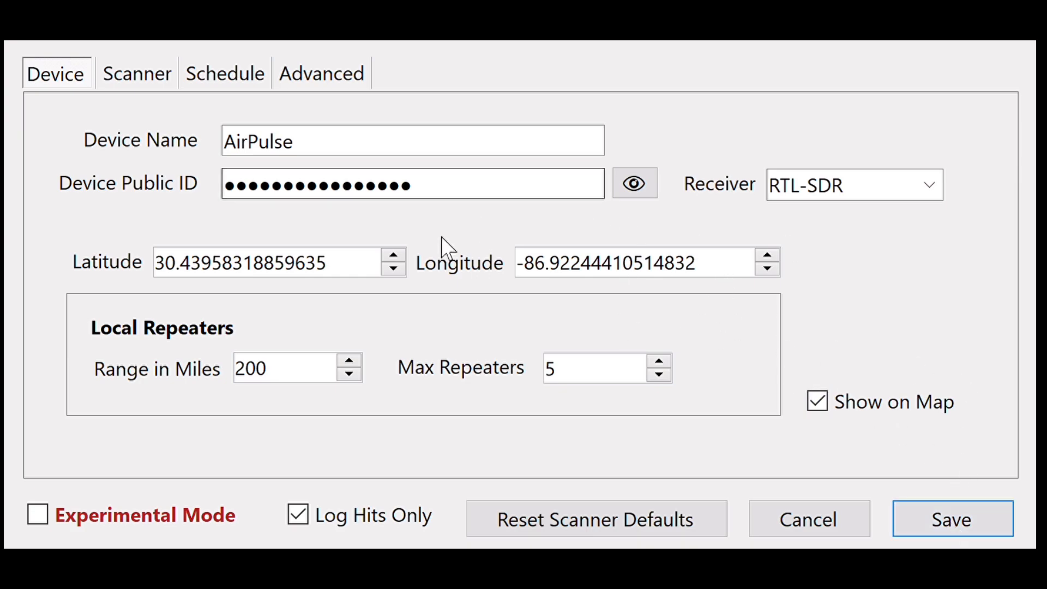
click(587, 532)
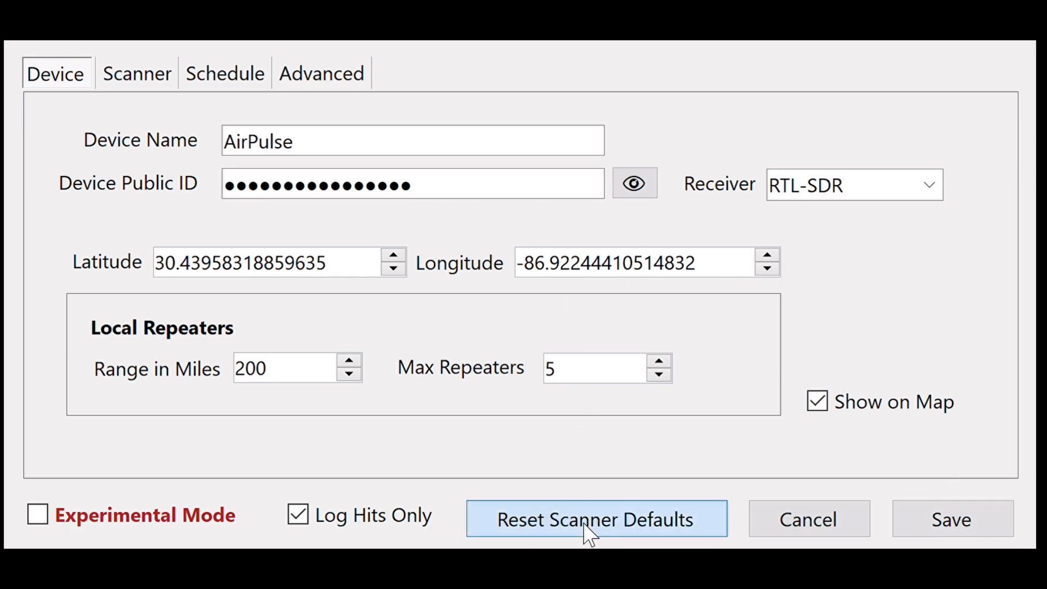